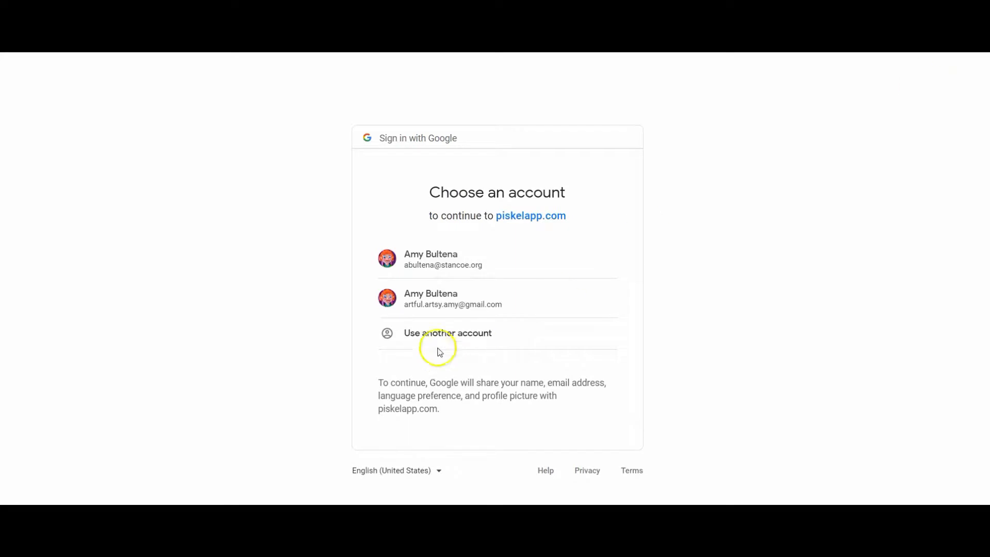
- Sign in with a Google account and open the Pose sprite for editing
{"action": "left_click", "coordinate": [433, 300]}
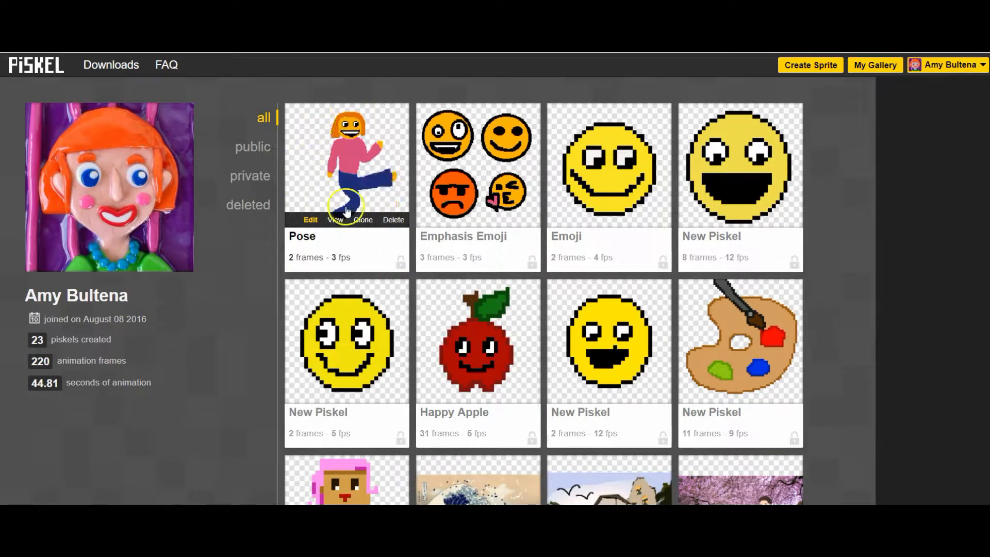
{"action": "left_click", "coordinate": [310, 221]}
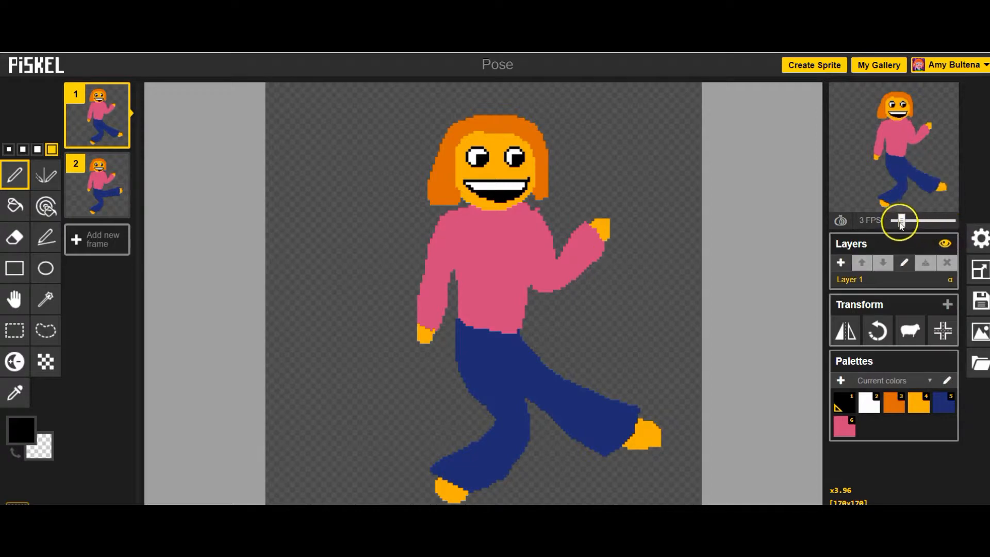
- Try a 4 FPS preview speed, then return it to 3 FPS
{"action": "mouse_move", "coordinate": [901, 221]}
{"action": "left_mouse_down"}
{"action": "mouse_move", "coordinate": [929, 225]}
{"action": "mouse_move", "coordinate": [906, 226]}
{"action": "left_mouse_up"}
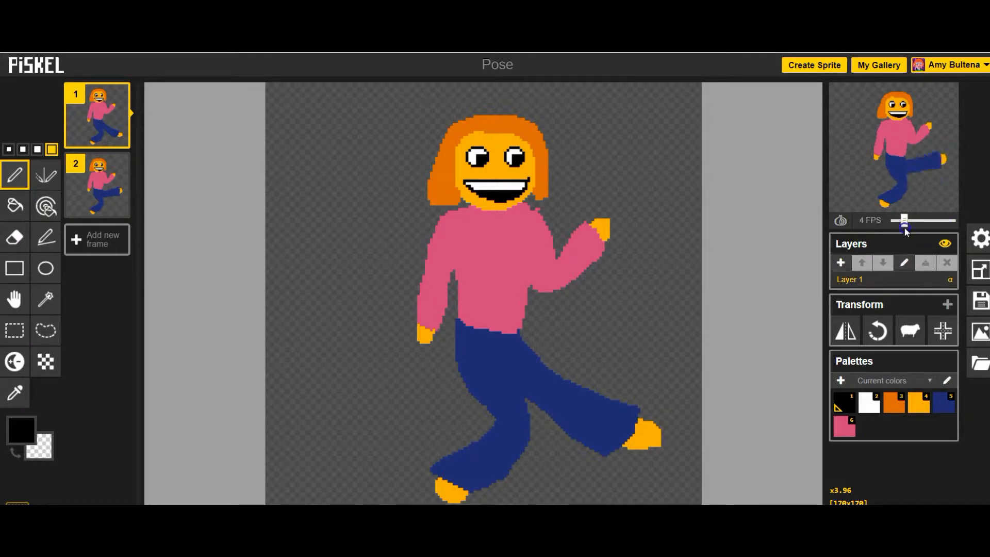
{"action": "left_click_drag", "start_coordinate": [904, 225], "coordinate": [903, 228]}
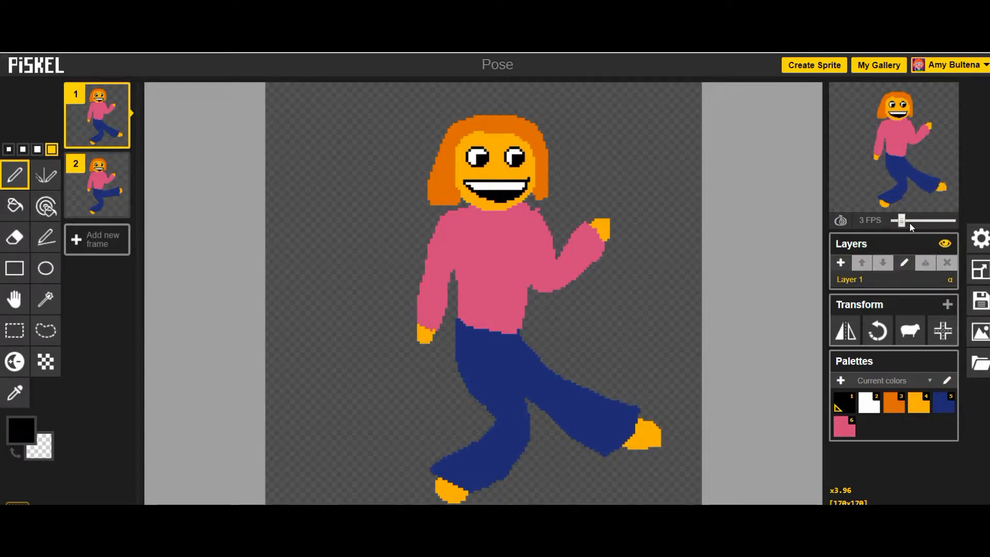
- Draw a black-and-white soccer ball beside the raised foot in frame 1
{"action": "key", "text": "2"}
{"action": "key", "text": "c"}
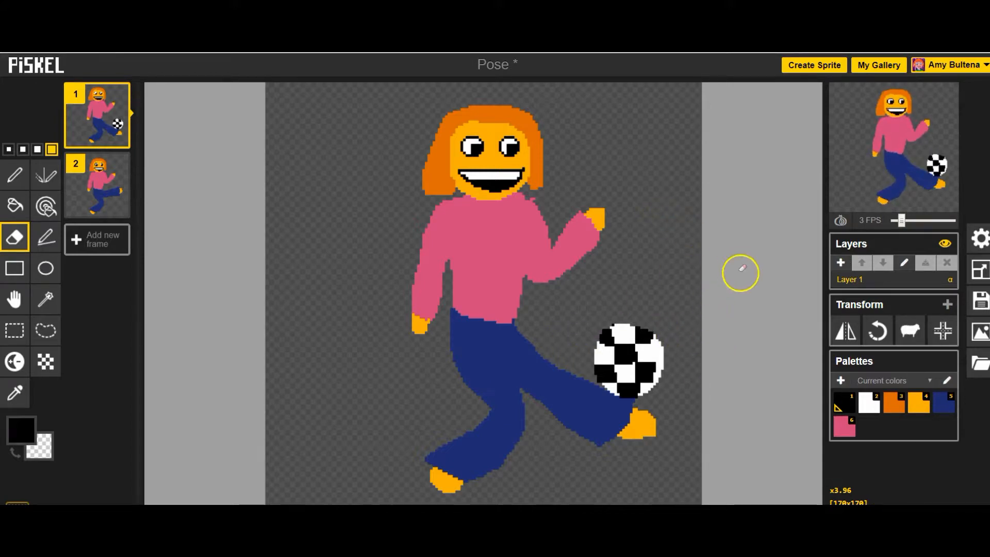
- Move the whole drawing in frame 1 to the left with the Move tool
{"action": "left_click", "coordinate": [15, 301]}
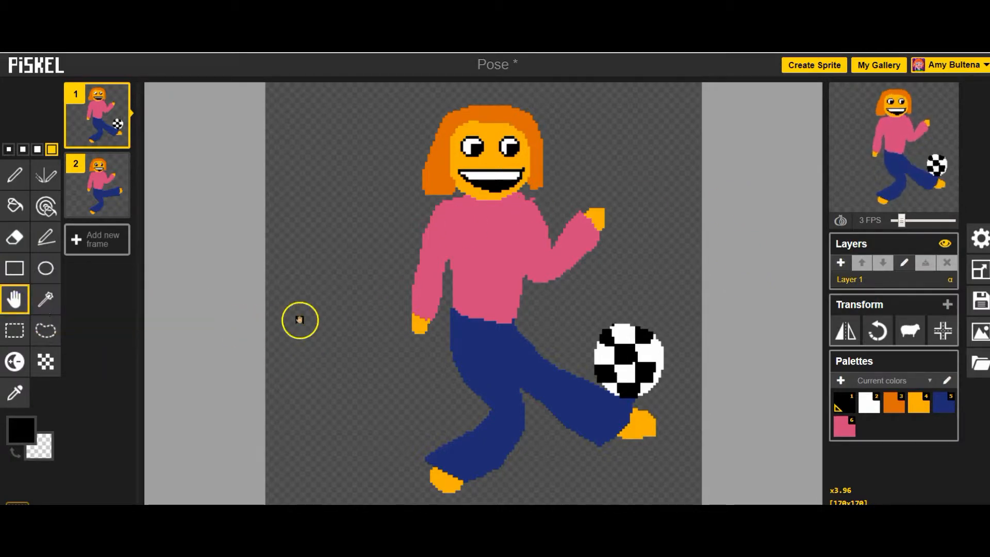
{"action": "left_click_drag", "start_coordinate": [493, 291], "coordinate": [356, 287]}
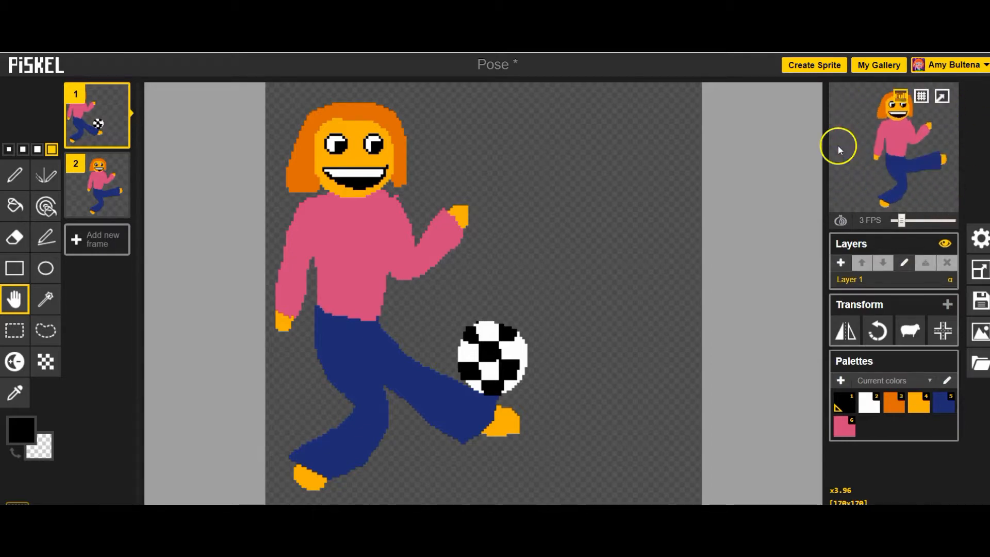
- Move frame 2's drawing left so the figure lines up with frame 1, checking against the onion skin
{"action": "left_click", "coordinate": [81, 181]}
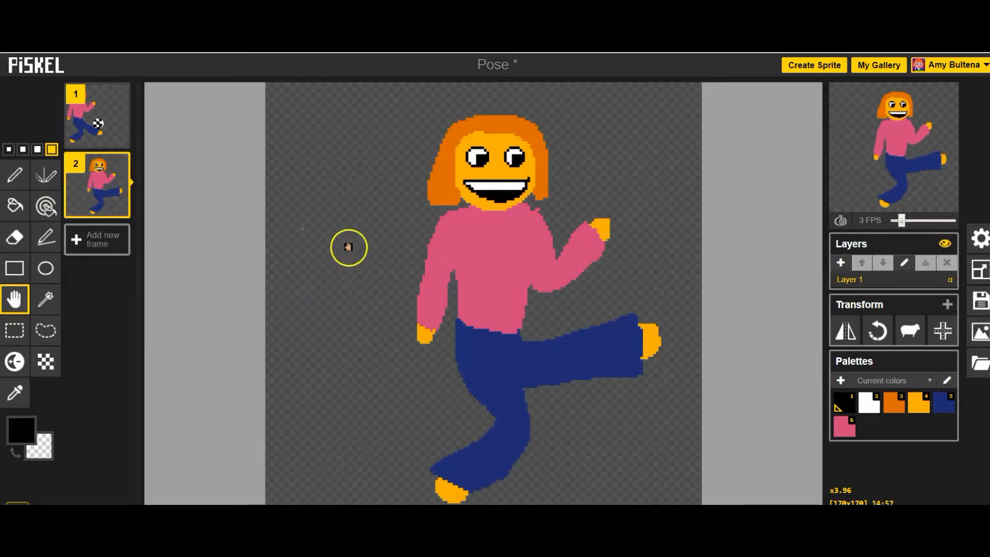
{"action": "left_click_drag", "start_coordinate": [519, 294], "coordinate": [459, 270]}
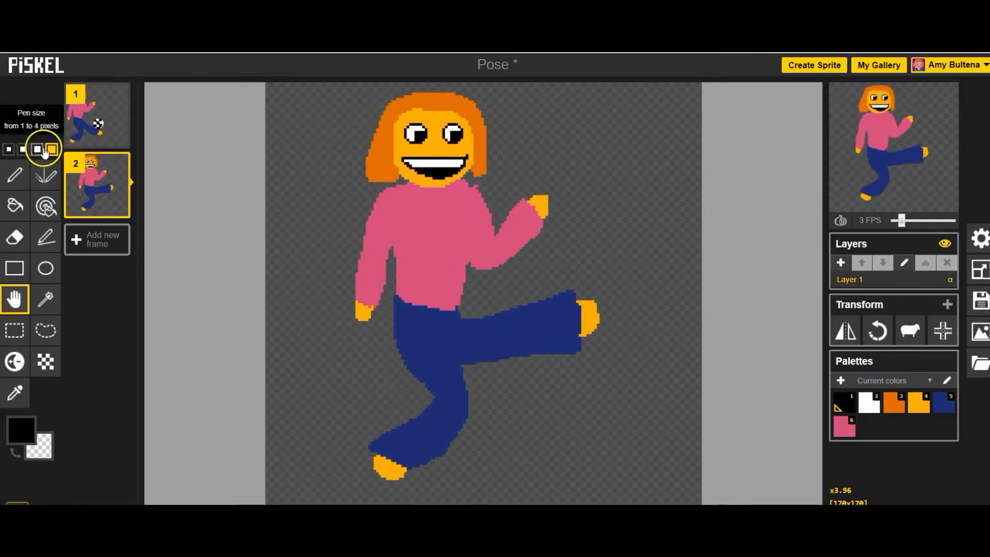
{"action": "left_click", "coordinate": [841, 221]}
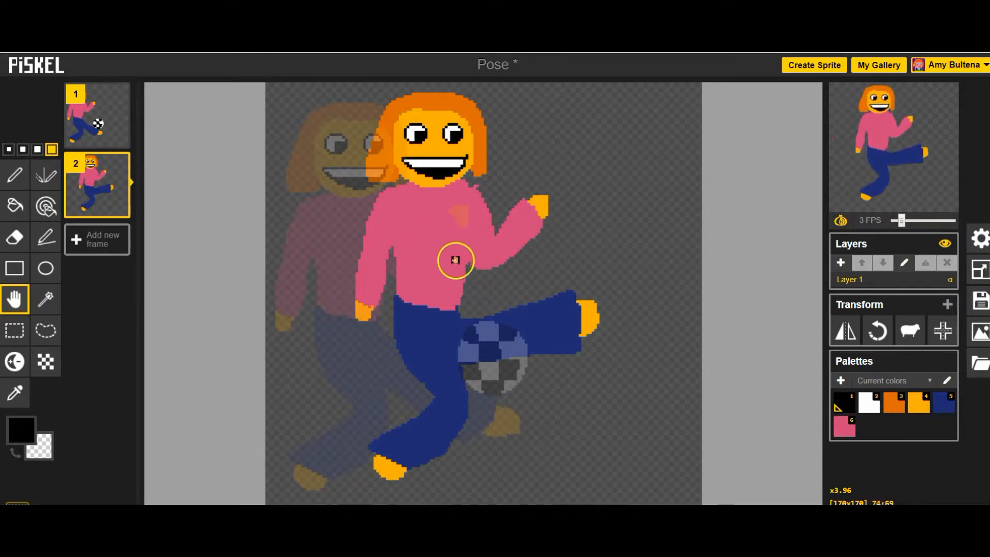
{"action": "left_click_drag", "start_coordinate": [479, 235], "coordinate": [401, 244]}
{"action": "left_click", "coordinate": [841, 220]}
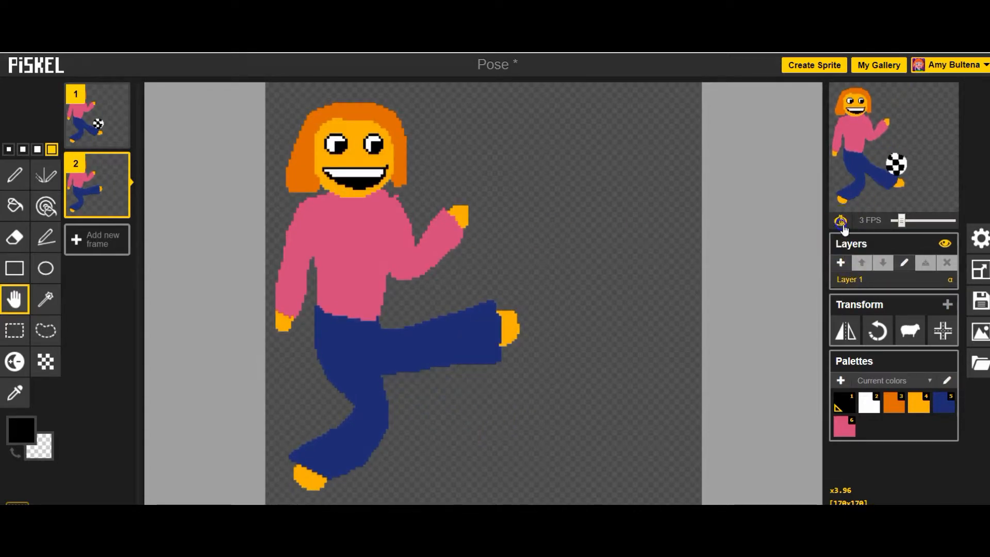
- Draw a soccer ball flying up to the right of the figure in frame 2, guided by the onion skin
{"action": "scroll", "coordinate": [470, 284], "scroll_direction": "down", "scroll_amount": 1}
{"action": "scroll", "coordinate": [464, 361], "scroll_direction": "up", "scroll_amount": 1}
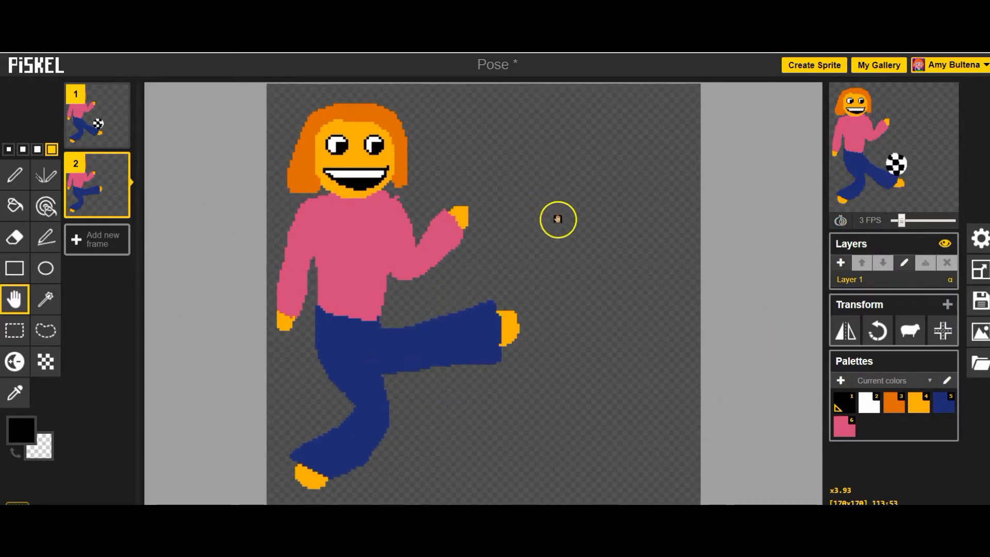
{"action": "mouse_move", "coordinate": [878, 156]}
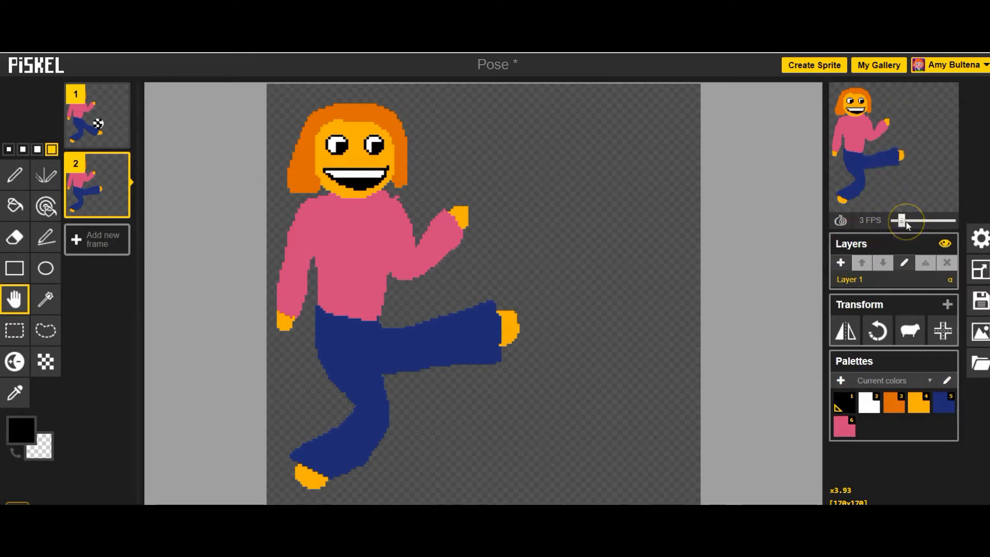
{"action": "left_click", "coordinate": [837, 221]}
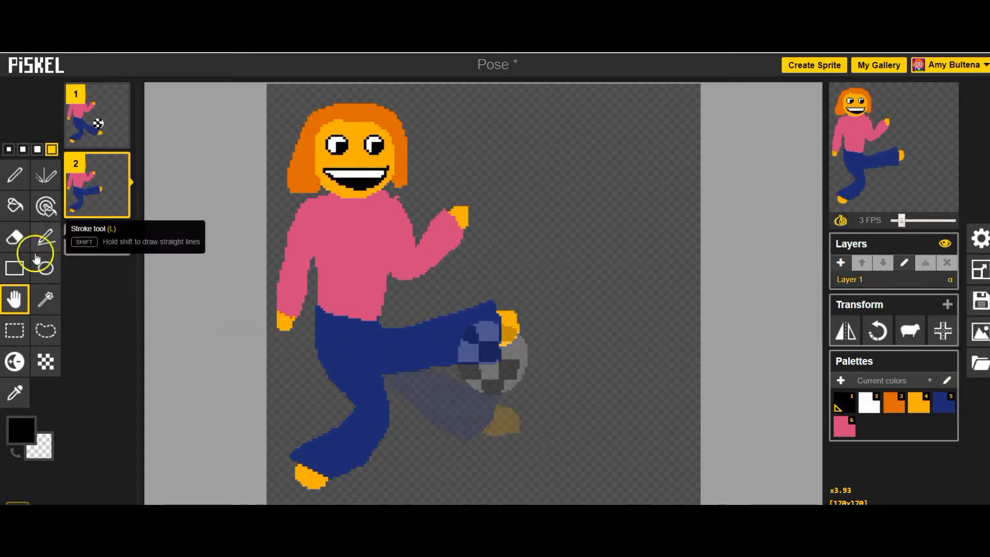
{"action": "left_click", "coordinate": [46, 268]}
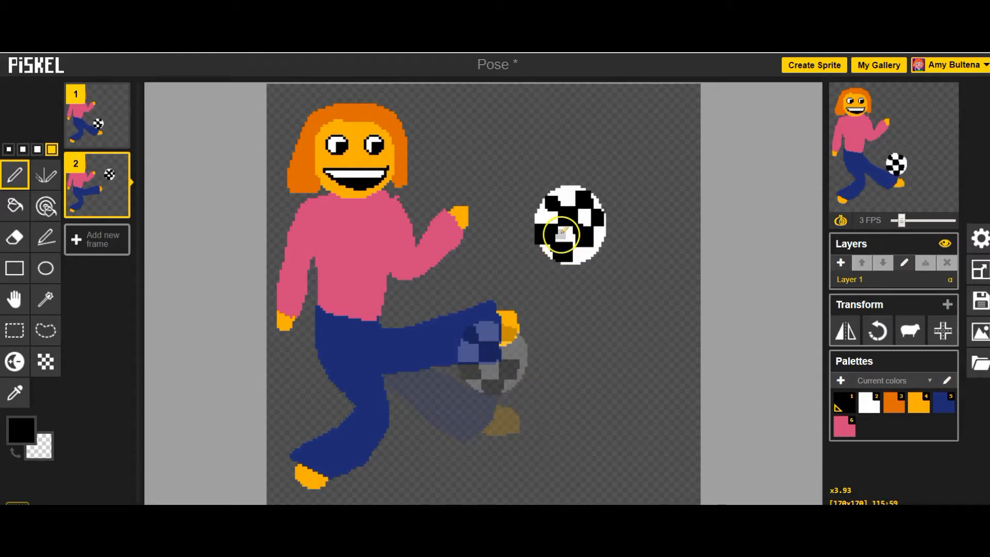
{"action": "left_click", "coordinate": [841, 221]}
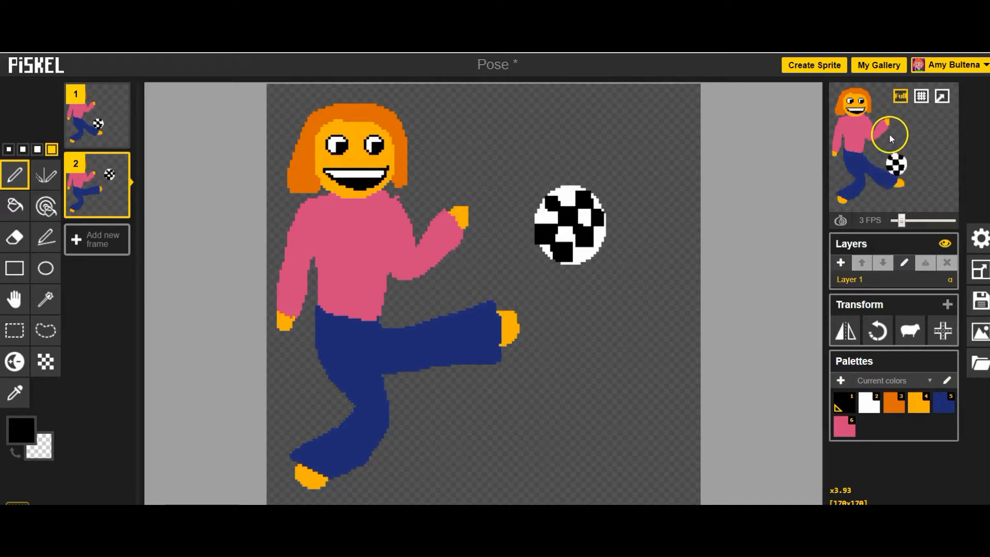
- Duplicate frame 2 to create frame 3
{"action": "mouse_move", "coordinate": [840, 175]}
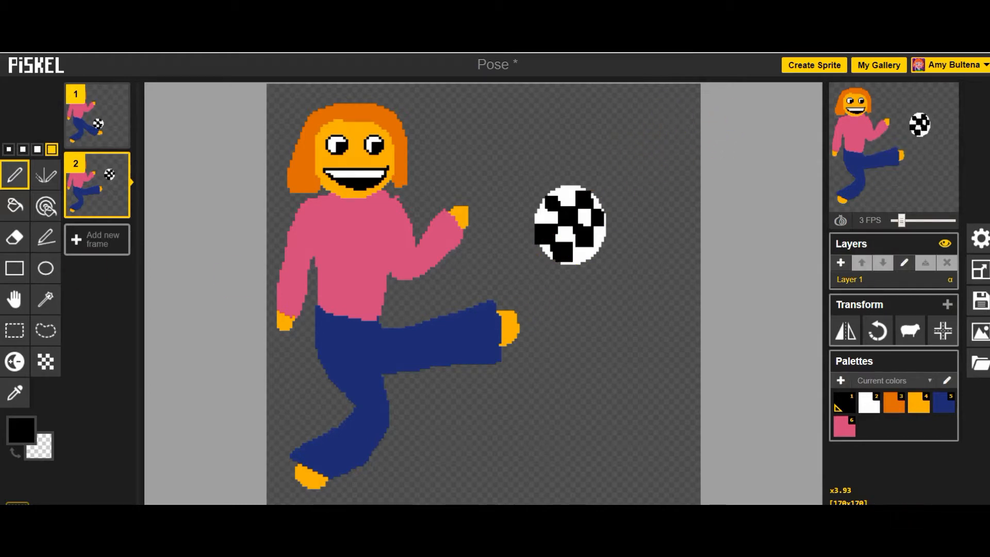
{"action": "mouse_move", "coordinate": [116, 205]}
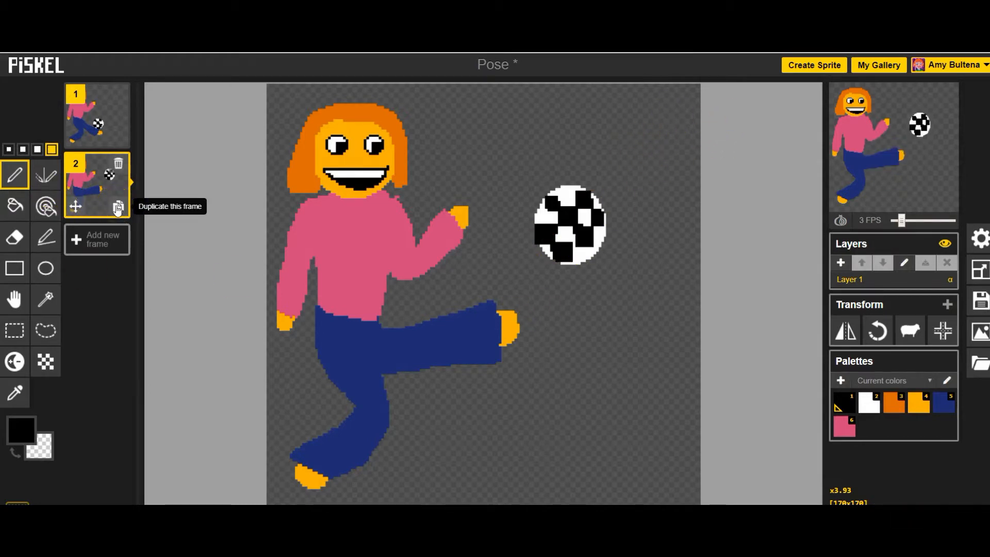
{"action": "left_click", "coordinate": [118, 207]}
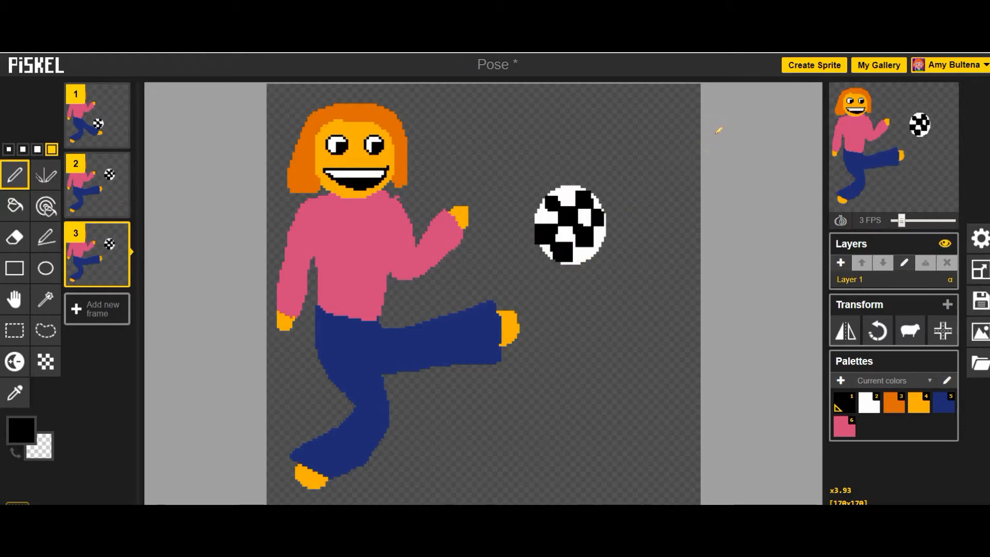
- Lasso-select the ball in frame 3 and place a copy near the top-right corner of the canvas
{"action": "left_click", "coordinate": [46, 330]}
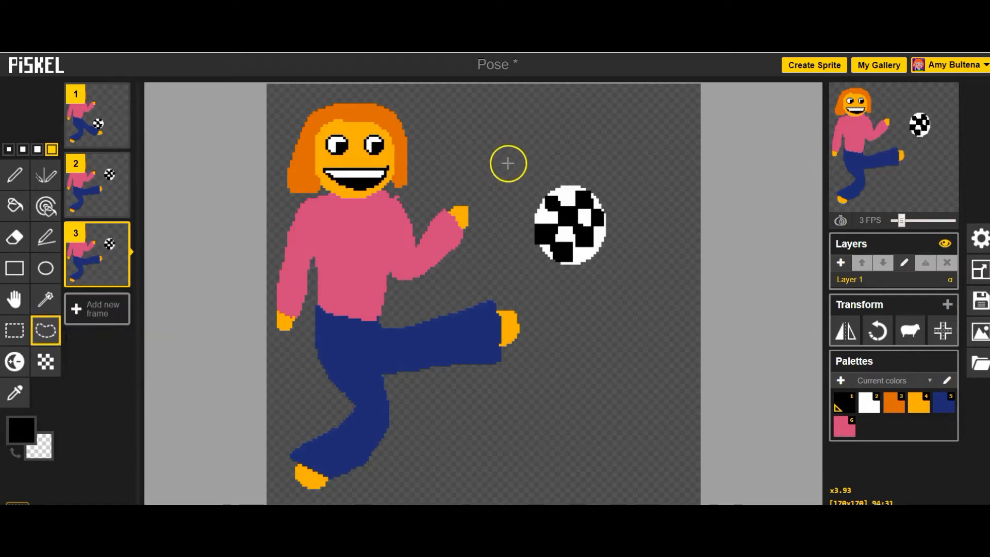
{"action": "mouse_move", "coordinate": [509, 161]}
{"action": "left_mouse_down"}
{"action": "mouse_move", "coordinate": [519, 257]}
{"action": "mouse_move", "coordinate": [558, 298]}
{"action": "mouse_move", "coordinate": [613, 284]}
{"action": "mouse_move", "coordinate": [622, 210]}
{"action": "mouse_move", "coordinate": [603, 174]}
{"action": "left_mouse_up"}
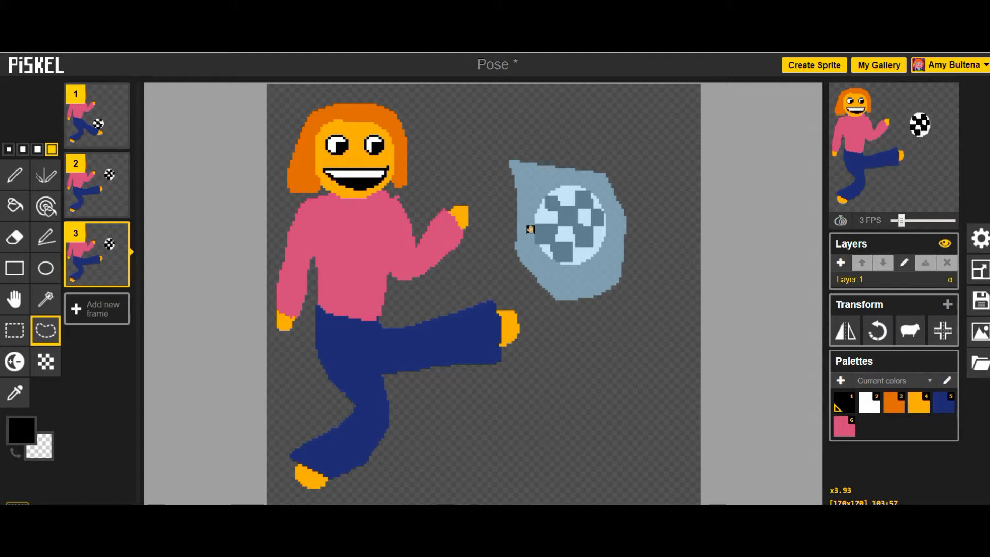
{"action": "mouse_move", "coordinate": [537, 229]}
{"action": "left_mouse_down"}
{"action": "mouse_move", "coordinate": [580, 214]}
{"action": "mouse_move", "coordinate": [630, 157]}
{"action": "mouse_move", "coordinate": [664, 153]}
{"action": "mouse_move", "coordinate": [659, 146]}
{"action": "left_mouse_up"}
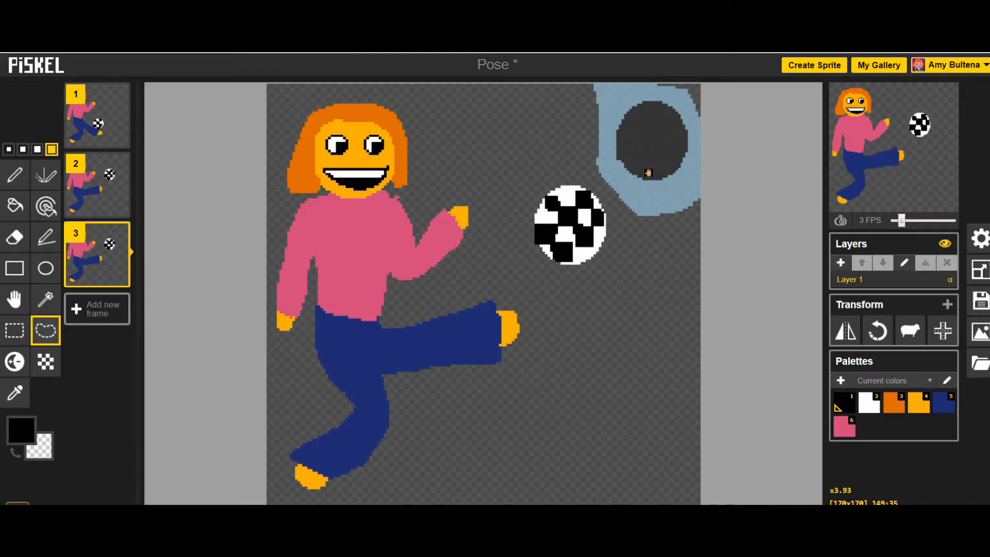
{"action": "key", "text": "ctrl+v"}
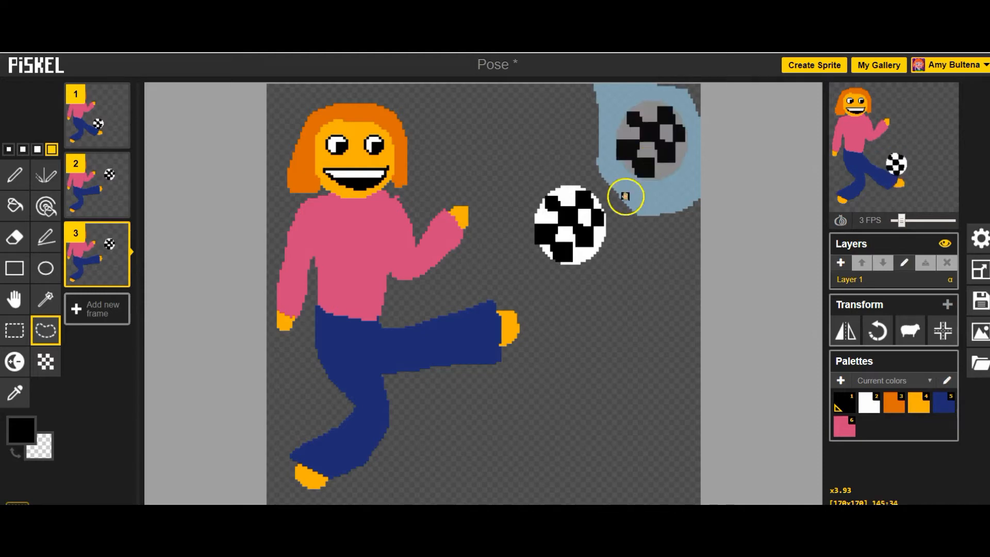
{"action": "left_click", "coordinate": [732, 259]}
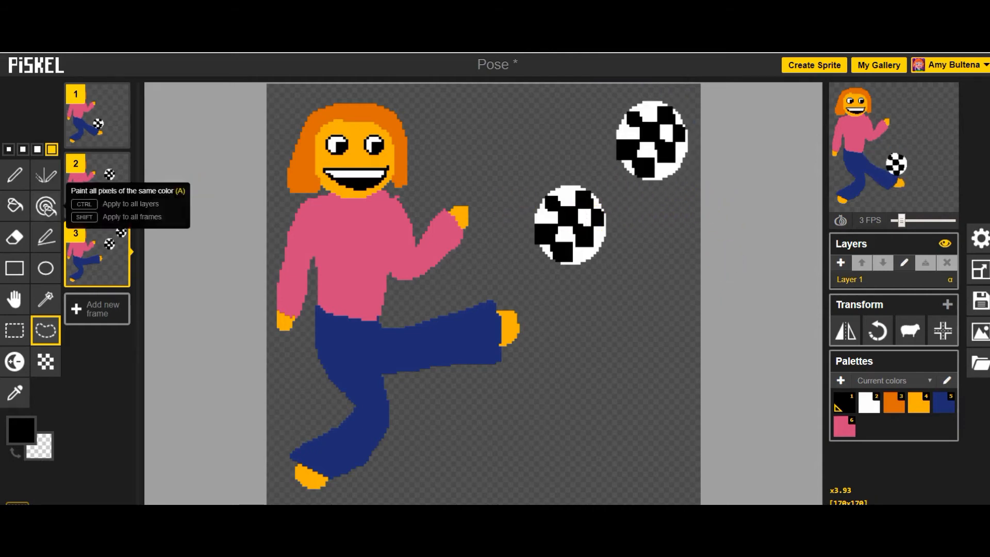
- Erase the original ball in frame 3 with the Eraser
{"action": "left_click", "coordinate": [15, 236]}
{"action": "mouse_move", "coordinate": [545, 247]}
{"action": "left_mouse_down"}
{"action": "mouse_move", "coordinate": [556, 252]}
{"action": "mouse_move", "coordinate": [582, 235]}
{"action": "mouse_move", "coordinate": [611, 200]}
{"action": "mouse_move", "coordinate": [562, 193]}
{"action": "left_mouse_up"}
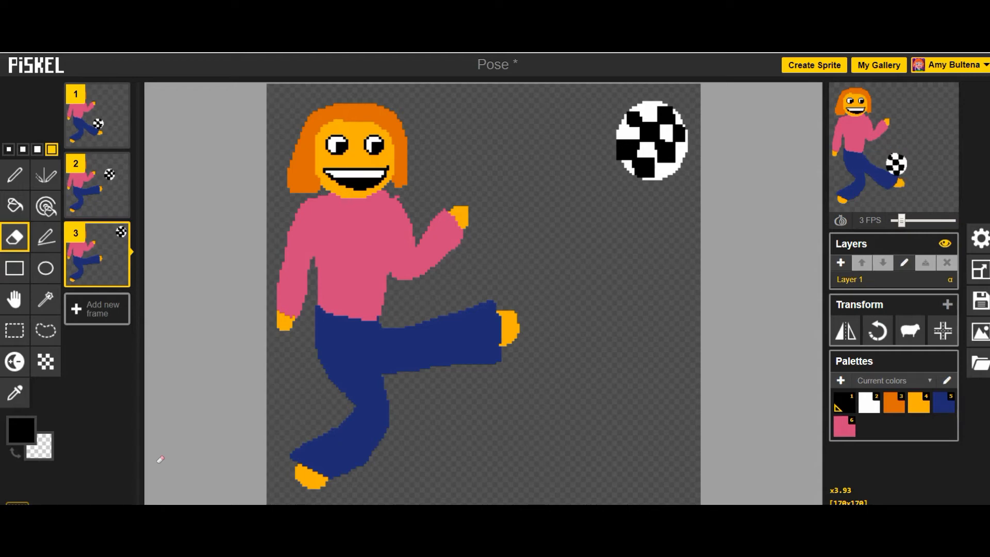
- Set the animation preview speed to 7 FPS
{"action": "mouse_move", "coordinate": [898, 138]}
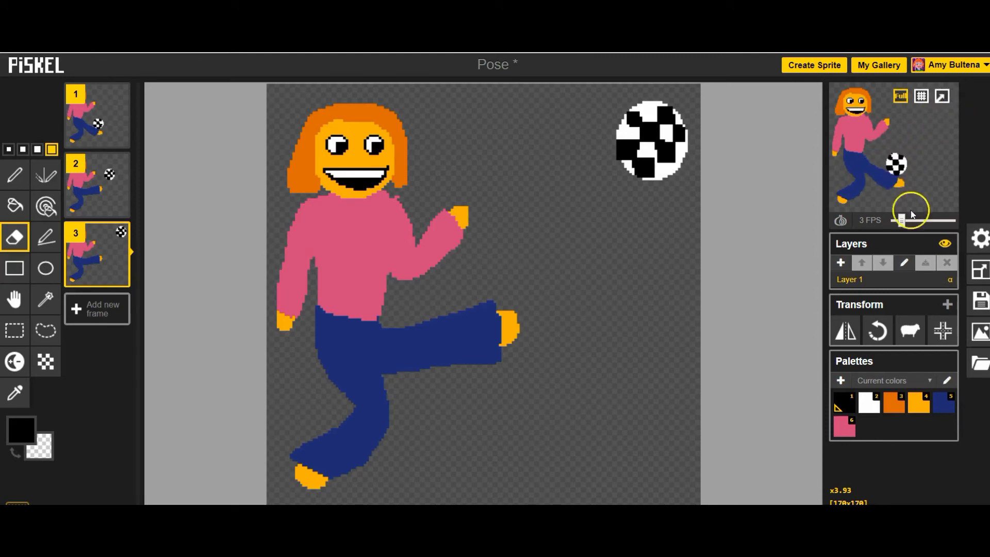
{"action": "left_click_drag", "start_coordinate": [902, 222], "coordinate": [913, 222]}
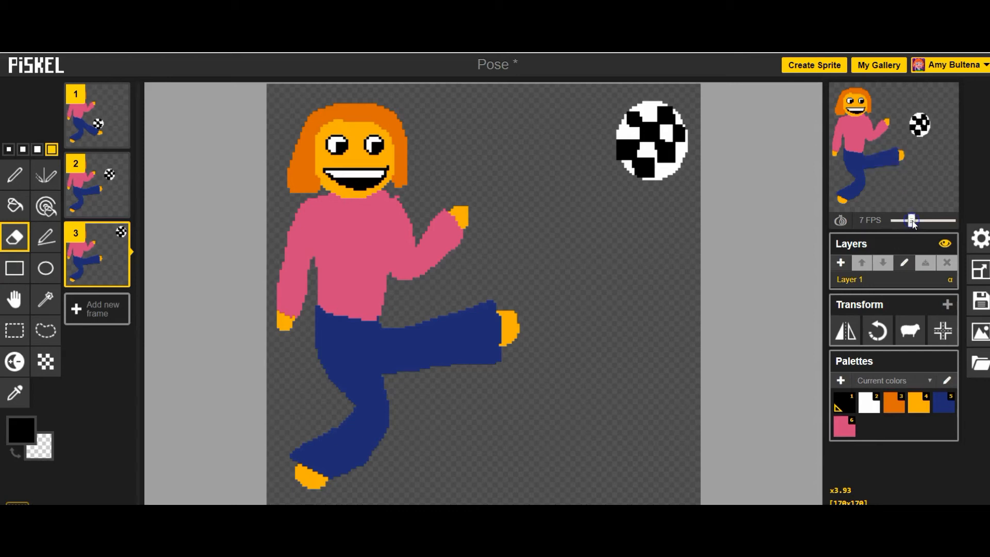
- Rename the sprite's title to Force and save it to the online gallery
{"action": "left_click", "coordinate": [979, 302]}
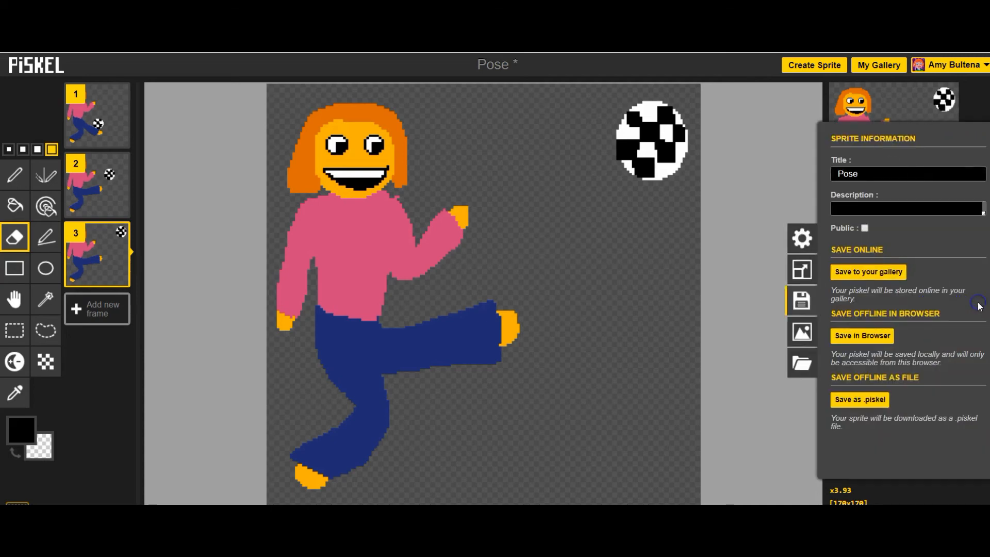
{"action": "left_click", "coordinate": [861, 175]}
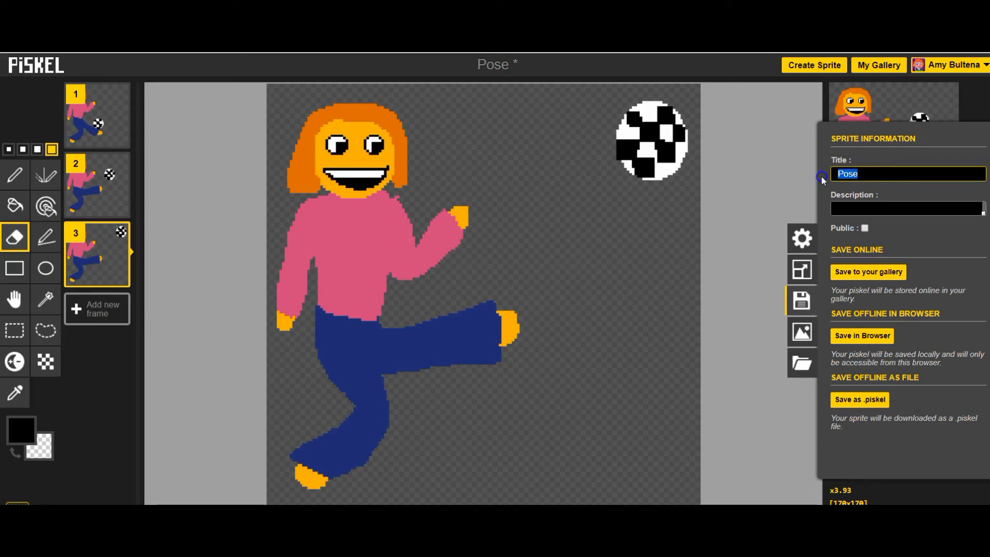
{"action": "type", "text": "Froc"}
{"action": "key", "text": "BackSpace"}
{"action": "key", "text": "BackSpace"}
{"action": "key", "text": "BackSpace"}
{"action": "type", "text": "orce"}
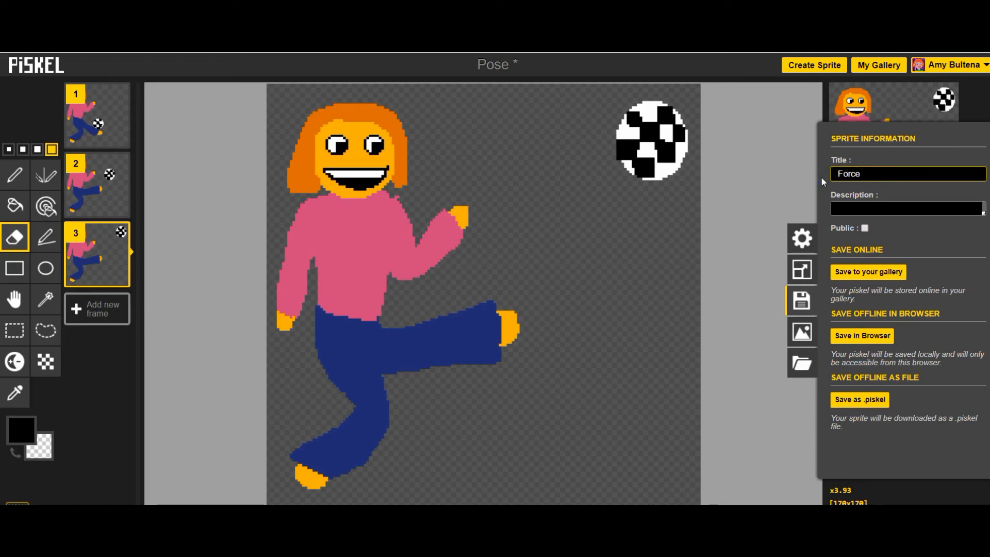
{"action": "left_click", "coordinate": [875, 271]}
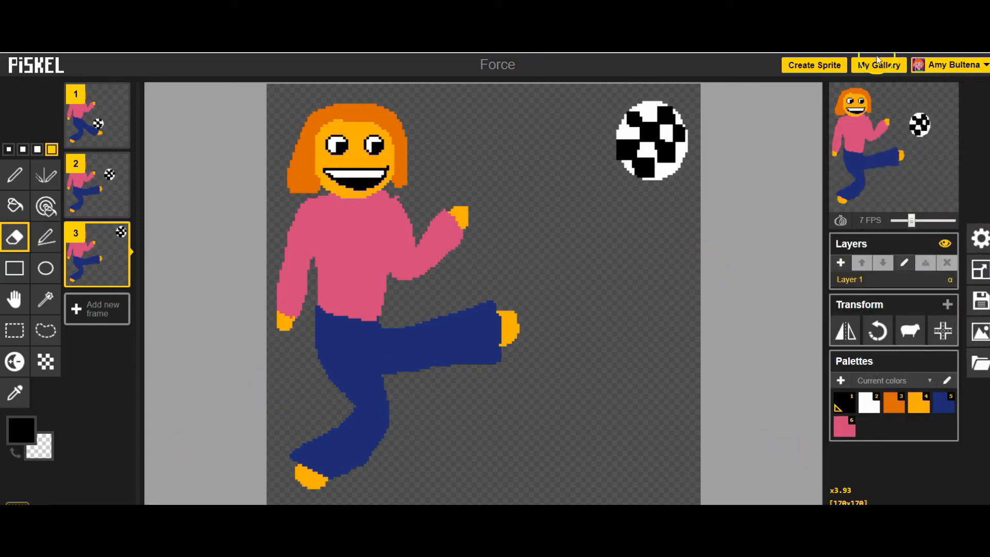
- Open My Gallery to view the saved sprites
{"action": "left_click", "coordinate": [899, 64]}
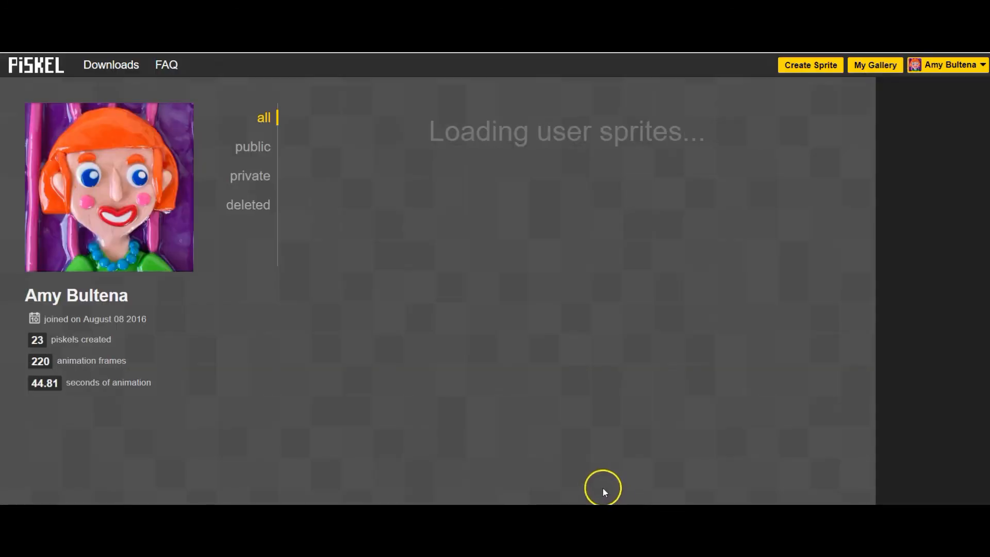